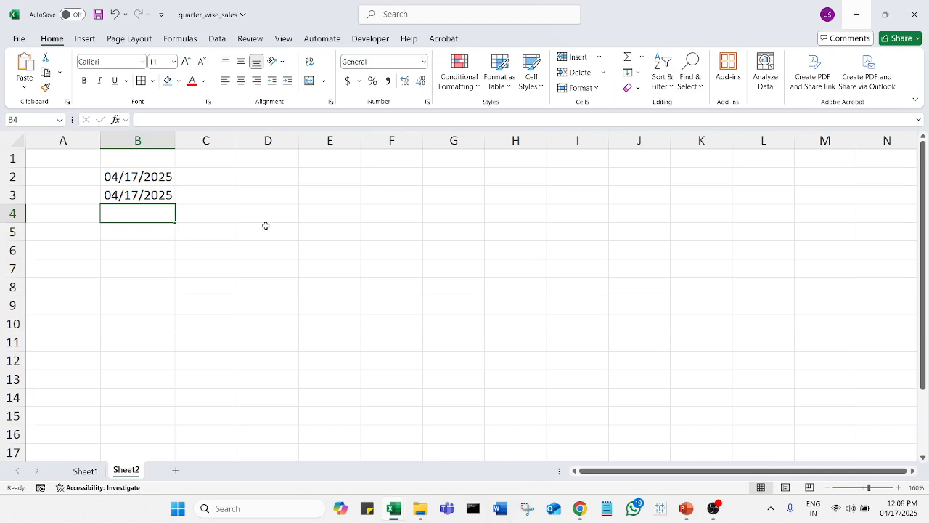
right_click(155, 196)
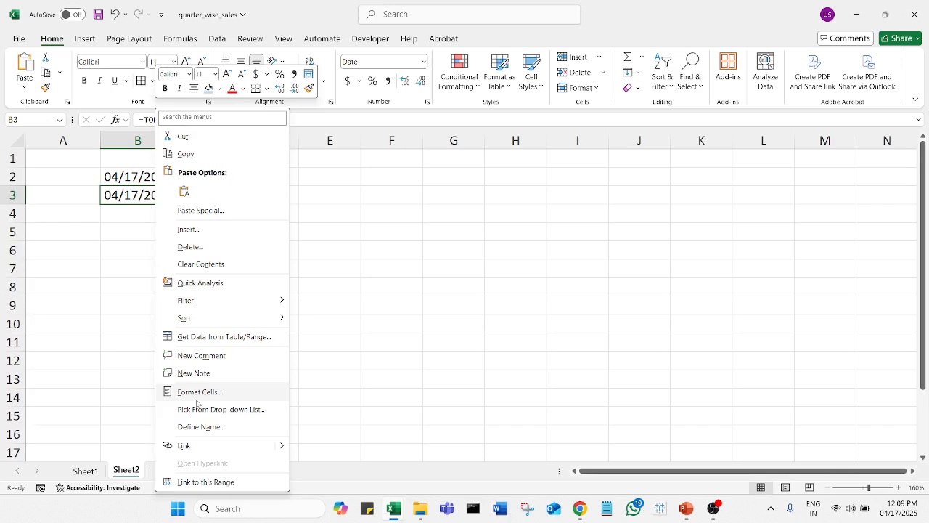
click(238, 397)
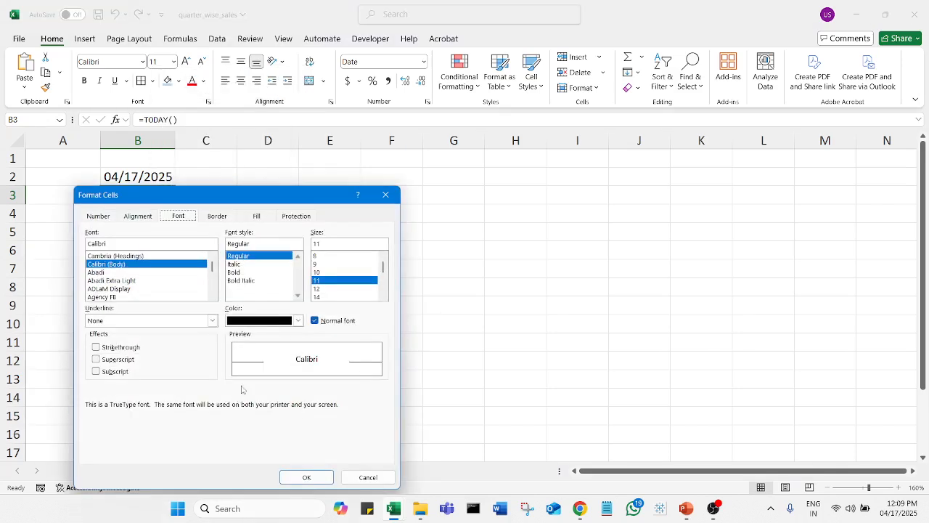
drag(229, 201, 487, 200)
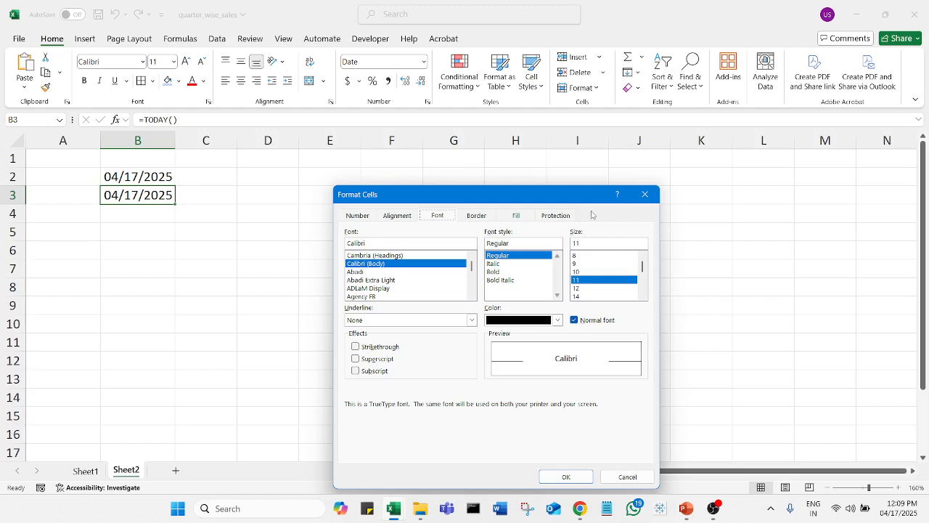
click(657, 196)
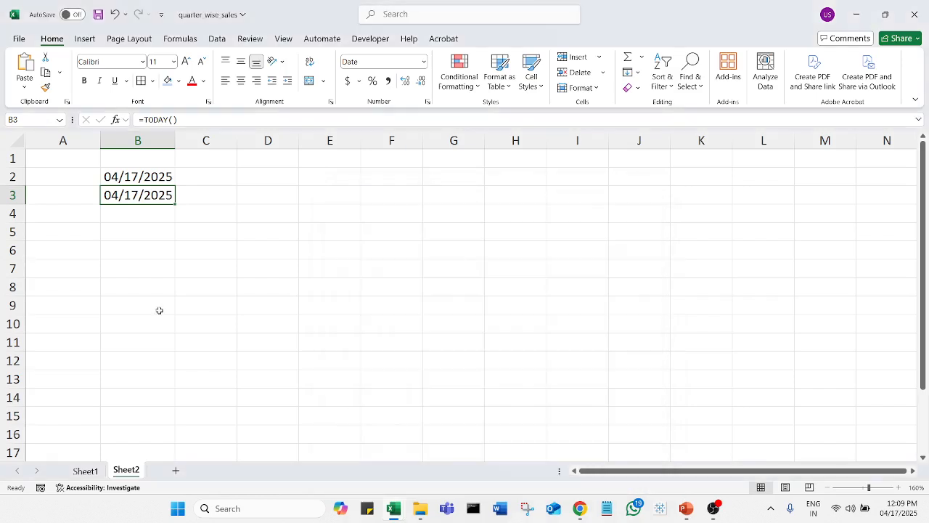
right_click(160, 204)
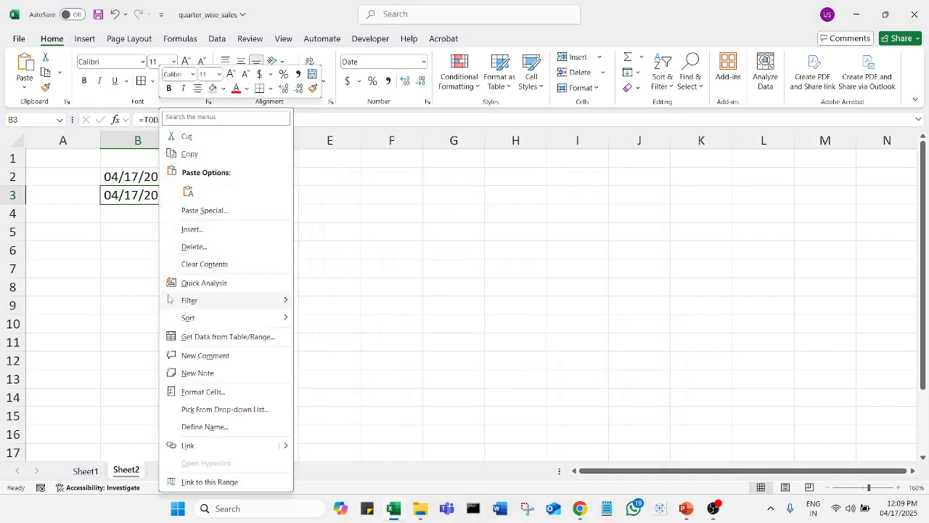
click(247, 395)
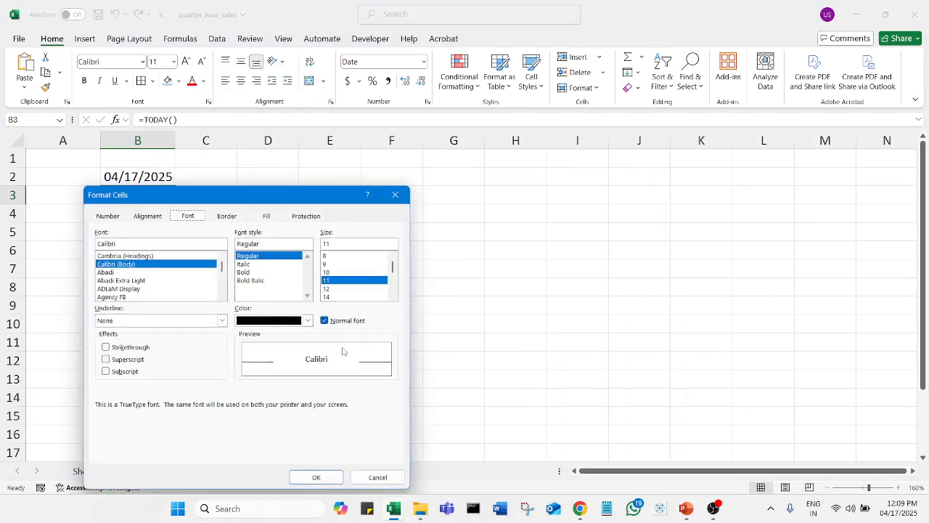
click(115, 217)
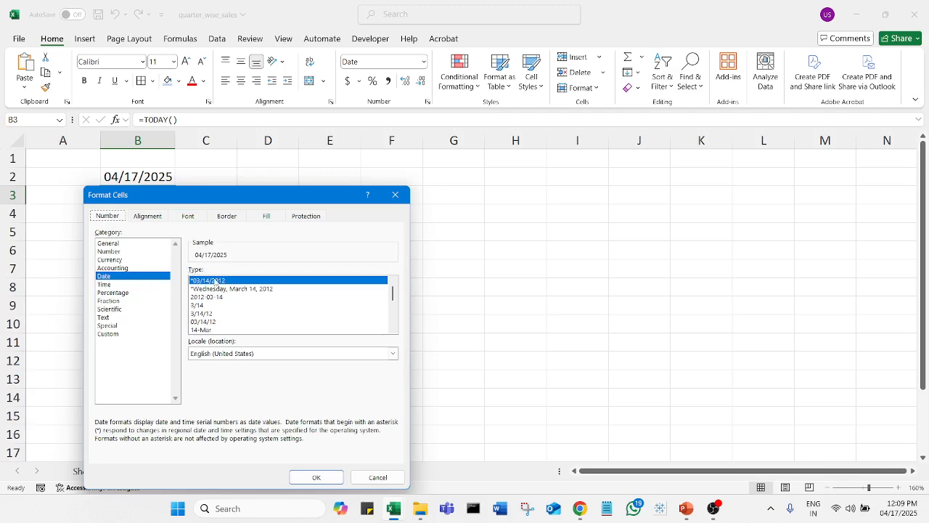
scroll(394, 303, down, 1)
drag(393, 303, 315, 324)
click(308, 305)
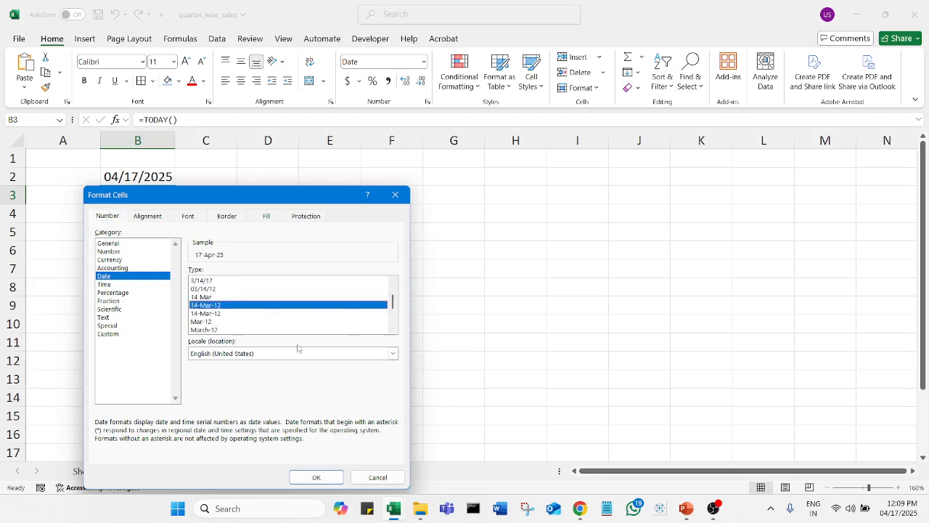
click(315, 476)
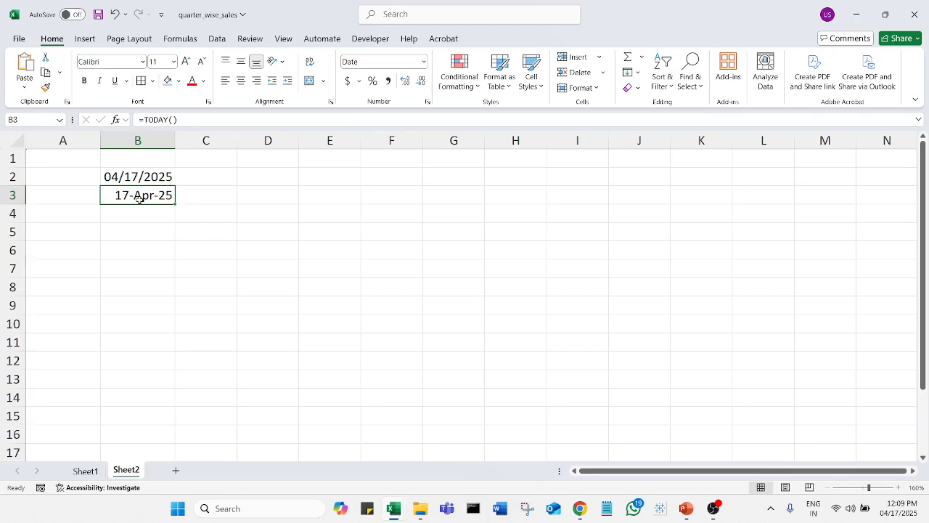
key(ctrl+z)
Step: Enter =NOW() in B4 so it shows the current date and time, 04/17/2025 12:09
click(158, 251)
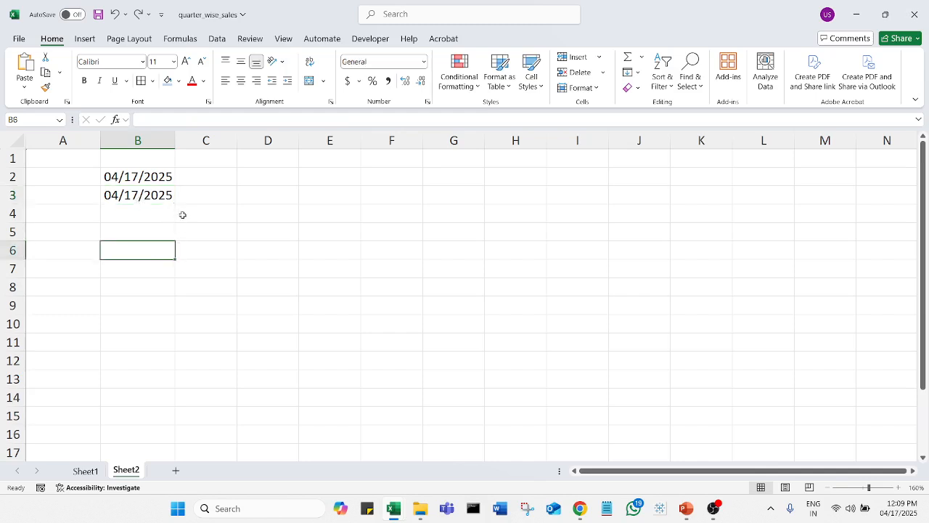
click(149, 219)
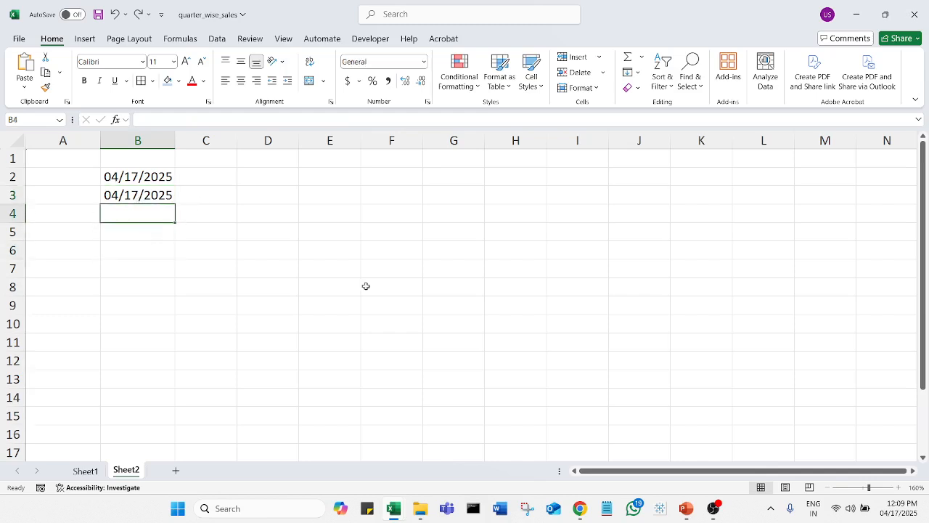
text(=now)
key(Tab)
text())
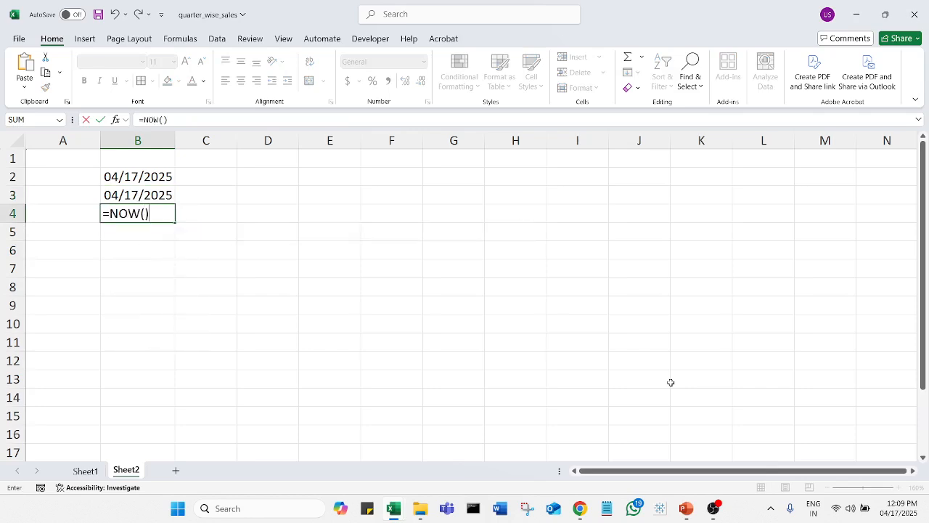
key(Return)
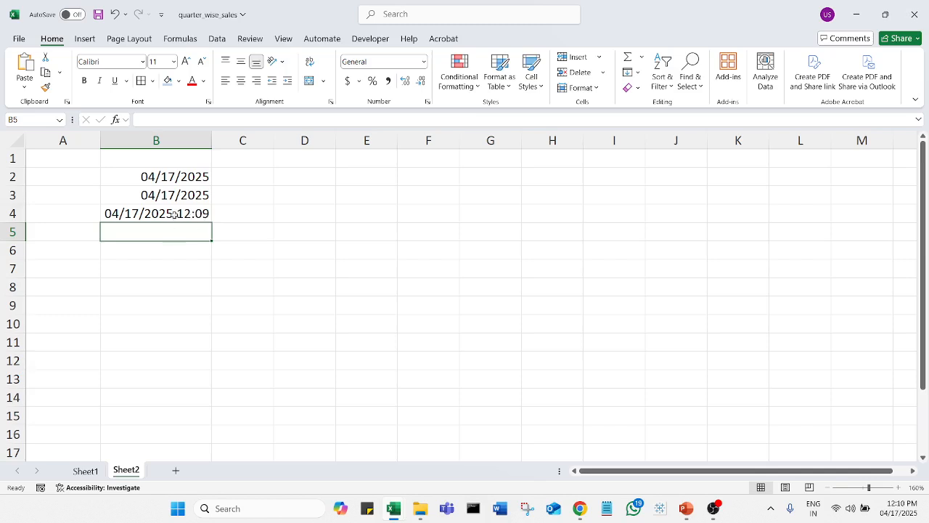
right_click(174, 214)
click(239, 390)
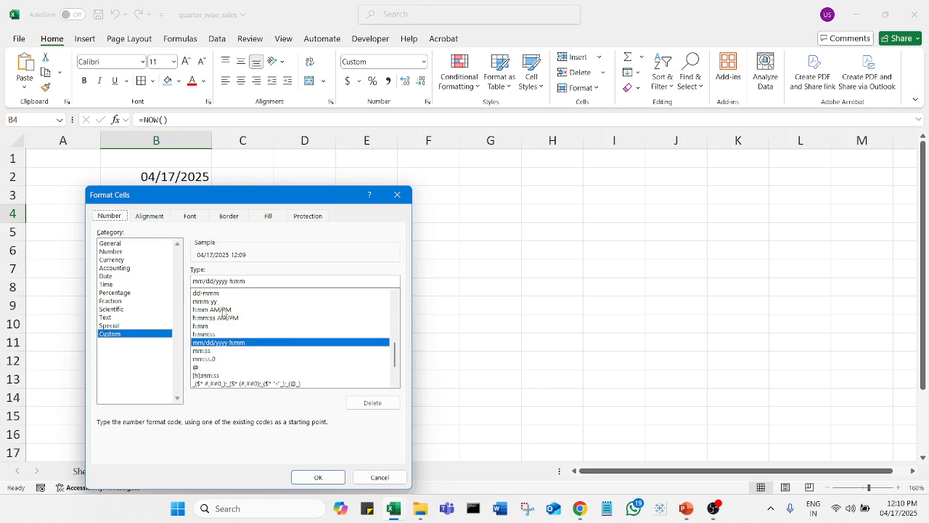
click(223, 319)
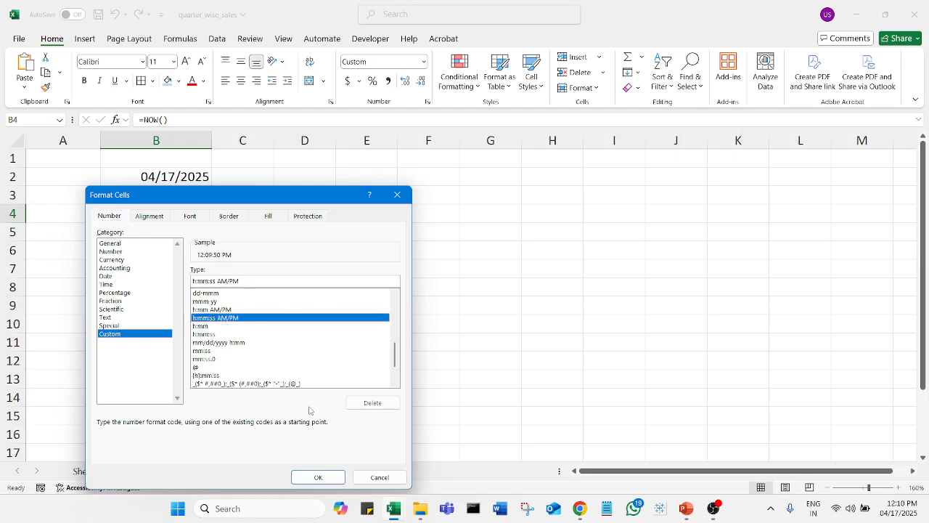
click(326, 476)
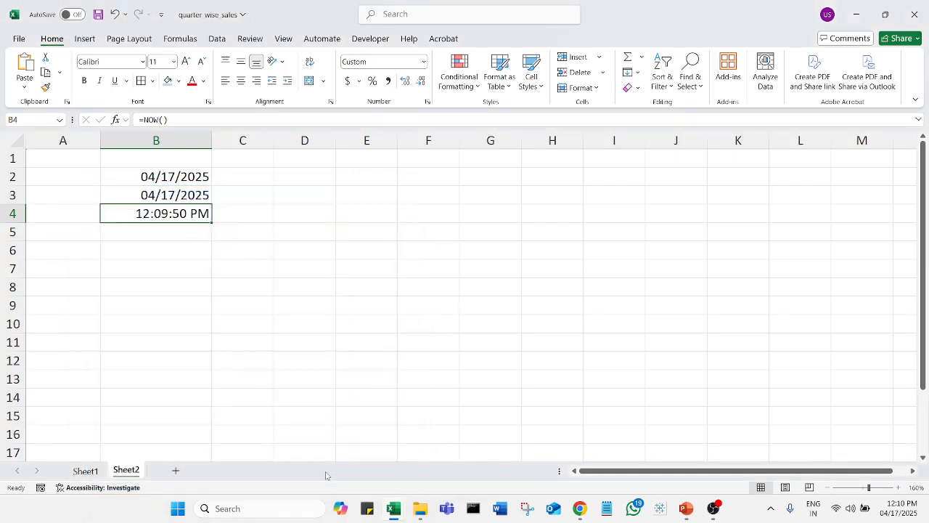
click(212, 275)
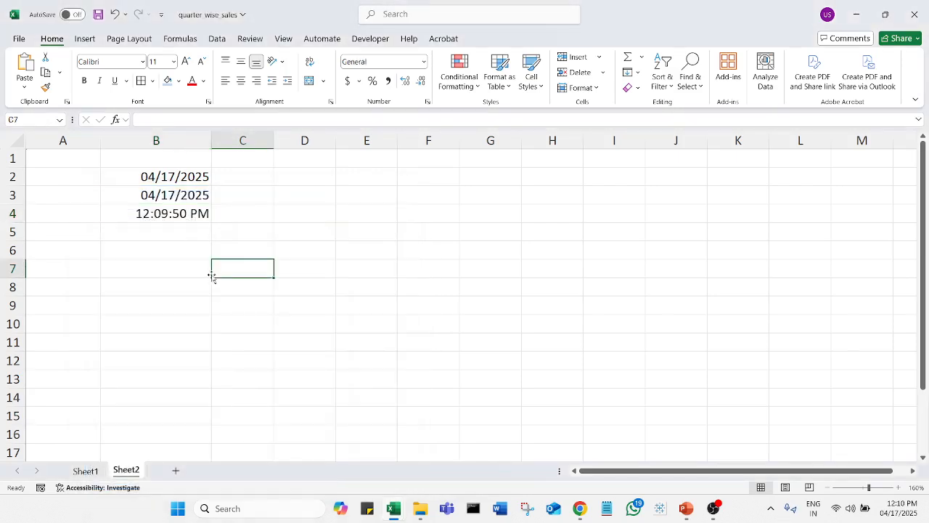
click(179, 215)
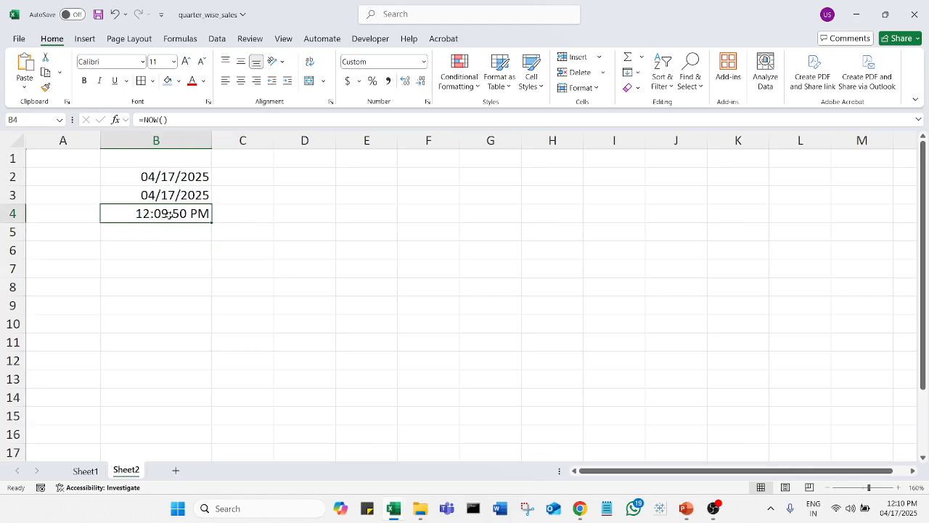
key(ctrl+z)
click(186, 249)
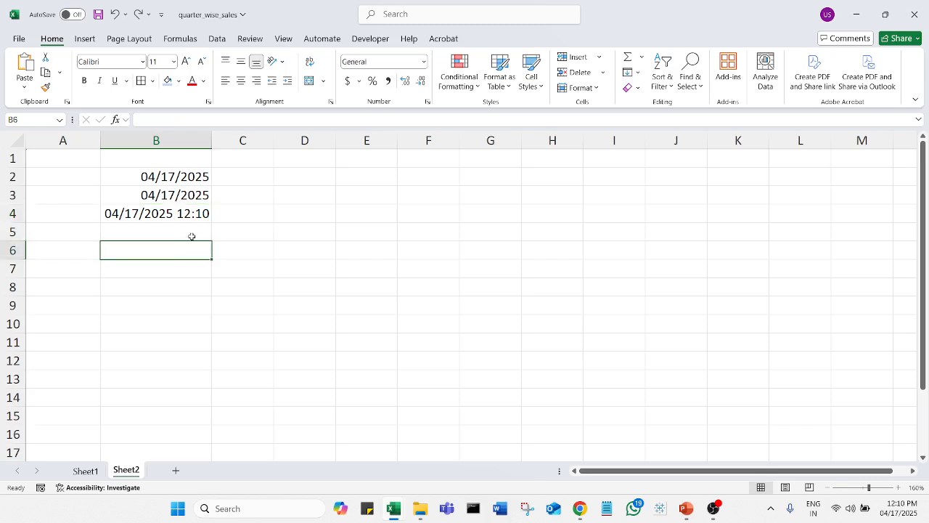
Step: Enter =DAY(B2) in C2, correcting the typed formula, so it shows 17
click(260, 180)
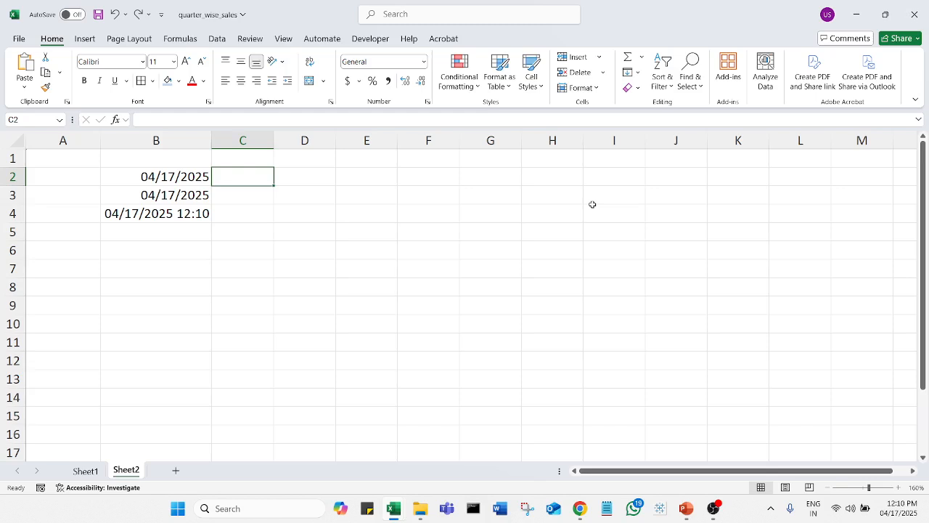
text(=day)
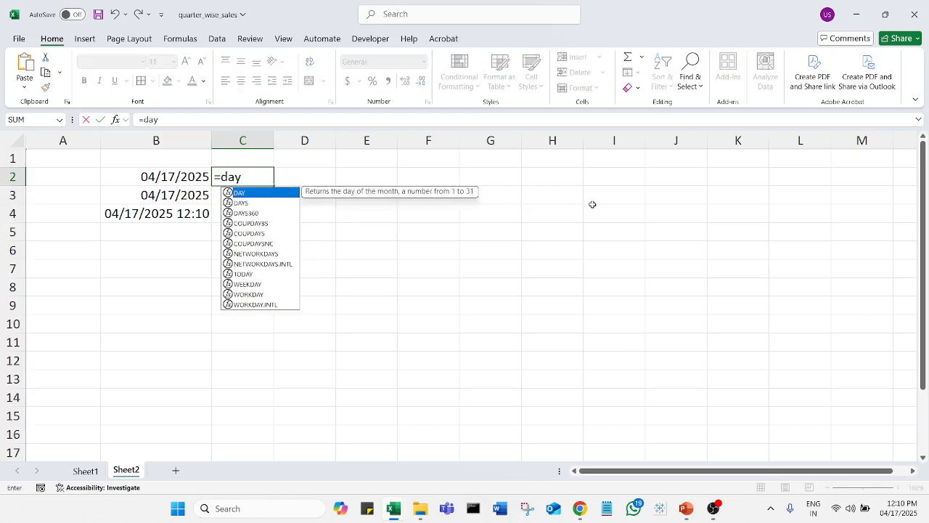
key(Left)
key(Right)
key(F2)
key(BackSpace)
key(BackSpace)
key(BackSpace)
text(DAY()
key(Tab)
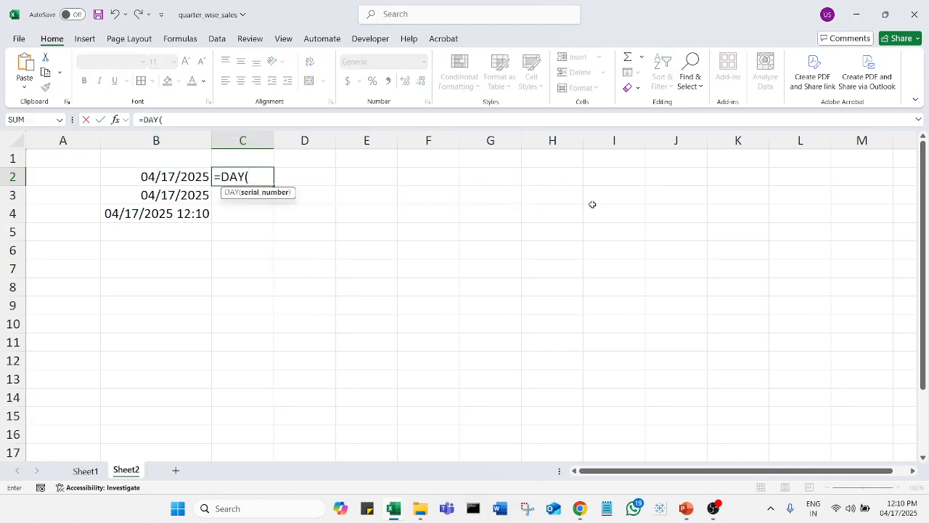
click(155, 172)
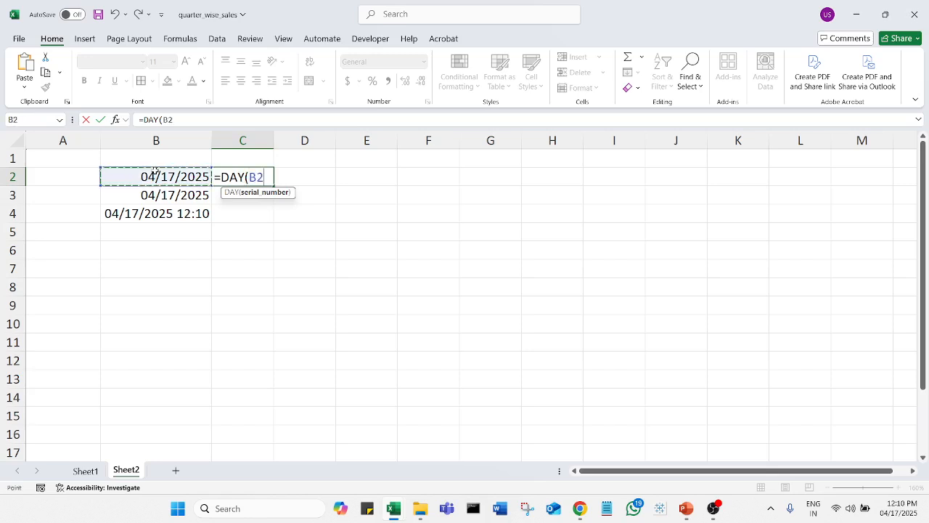
text())
key(Return)
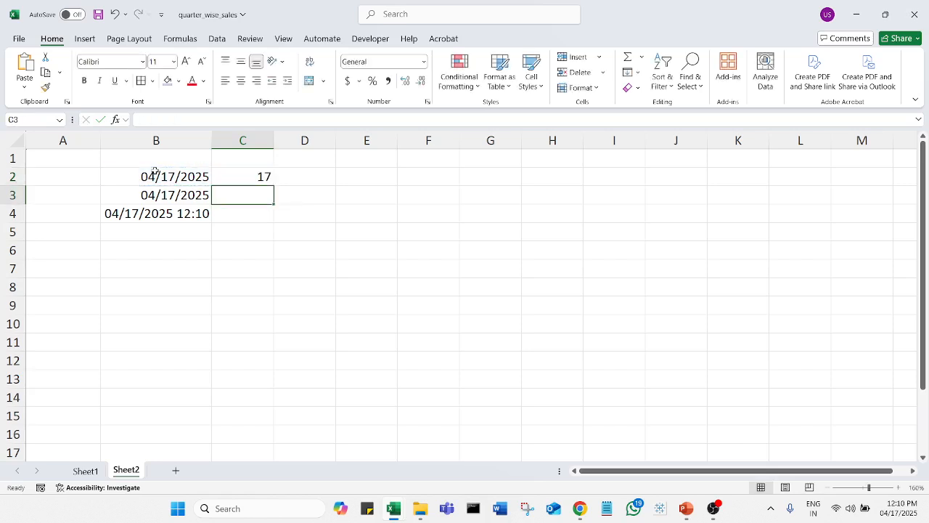
click(255, 176)
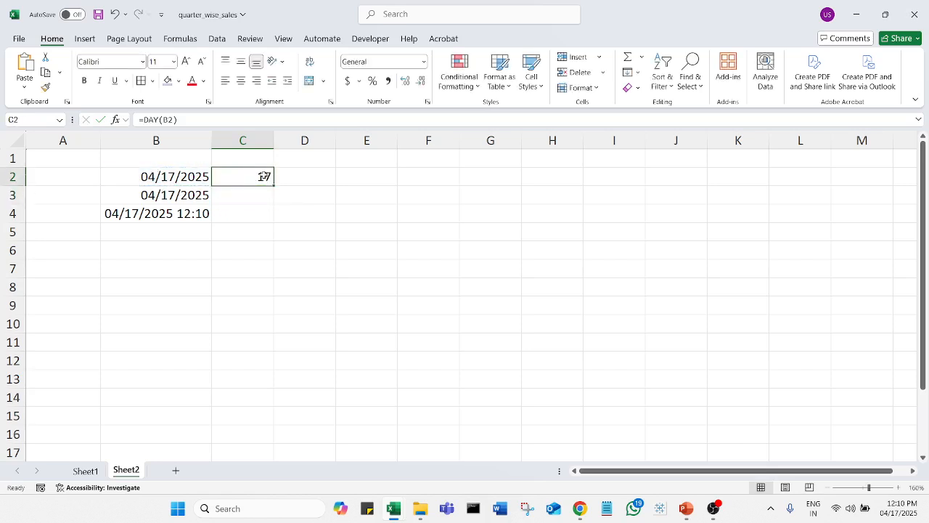
Step: Enter =MONTH(B2) in D2 so it shows 4
click(291, 175)
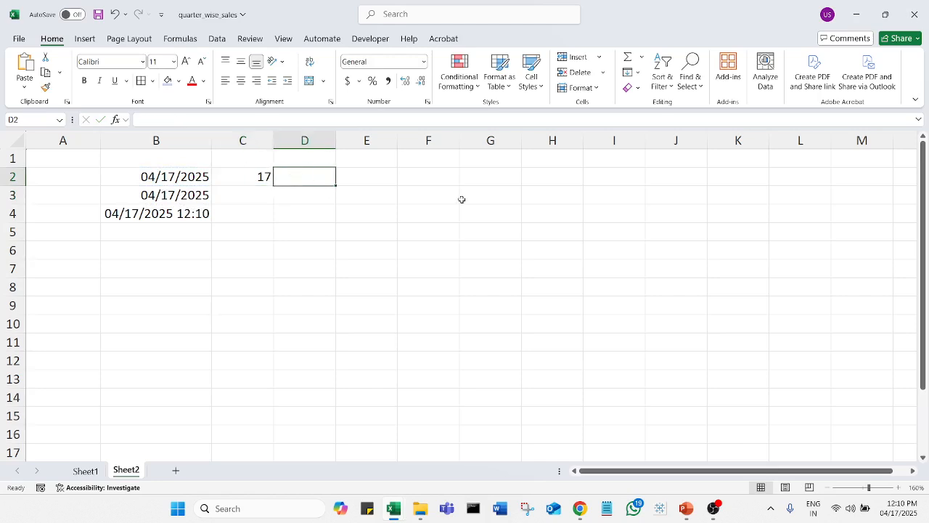
text(=mone)
key(BackSpace)
text(th)
key(Tab)
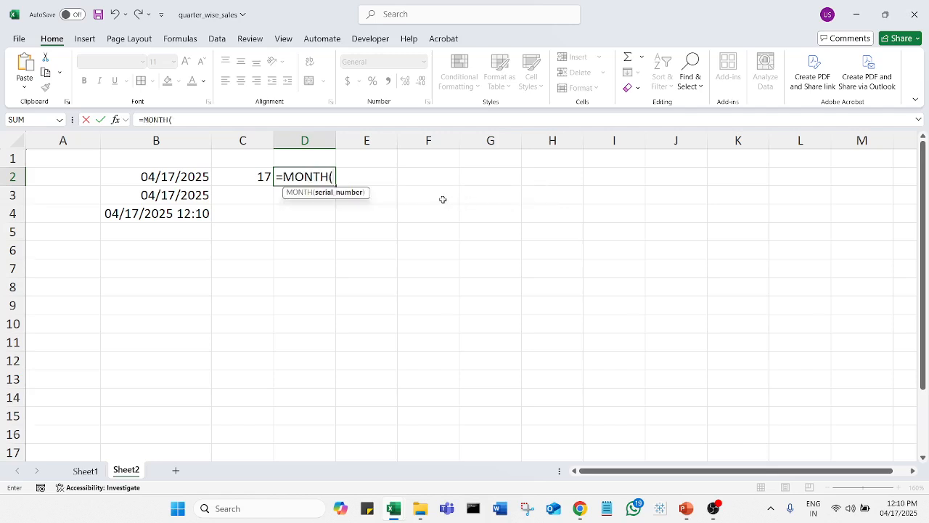
click(166, 178)
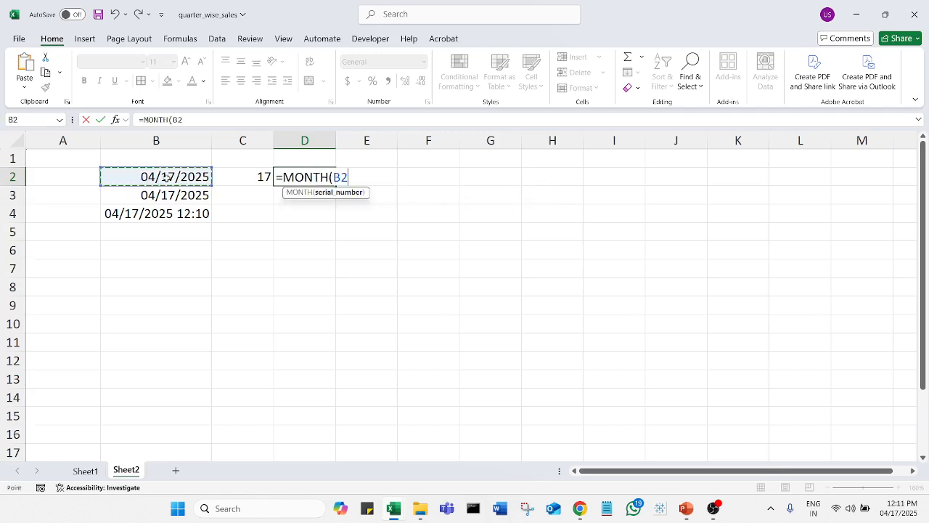
text())
key(Return)
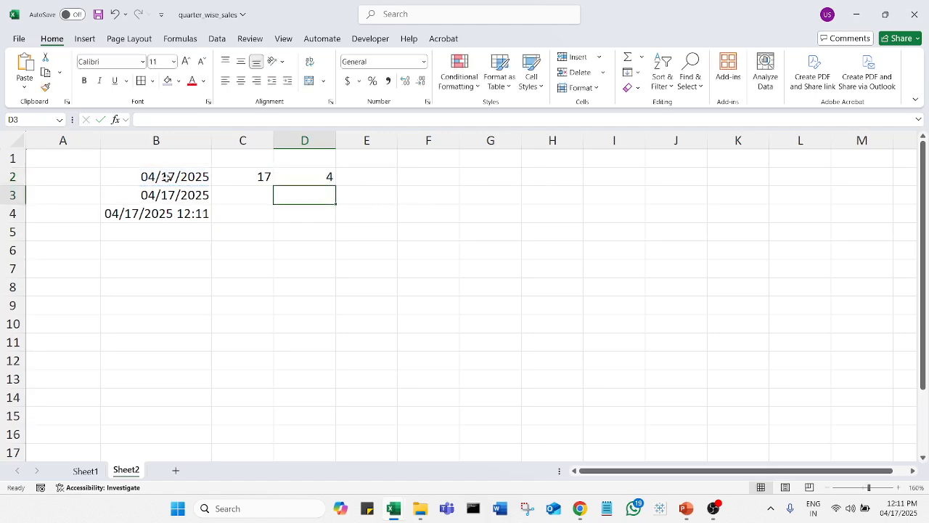
click(327, 176)
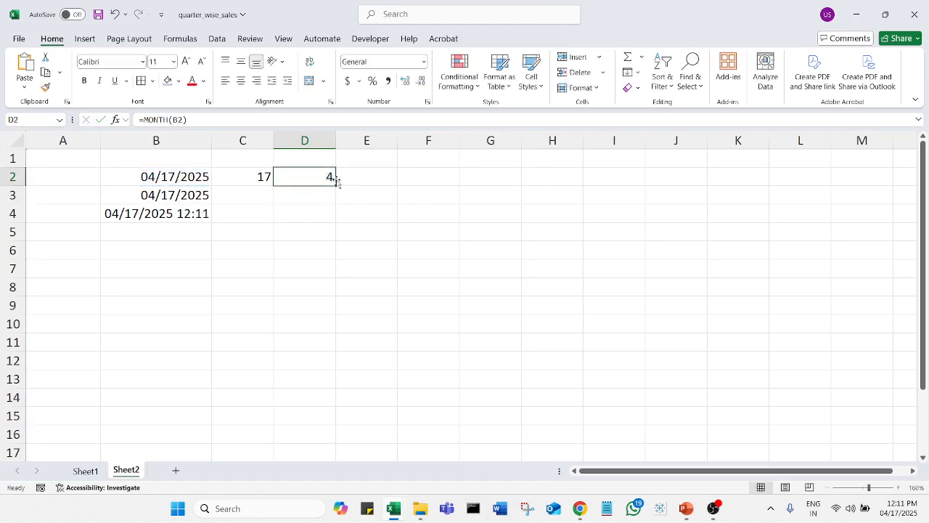
click(351, 178)
Step: Enter =YEAR(B2) in E2 so it shows 2025
text(=ye)
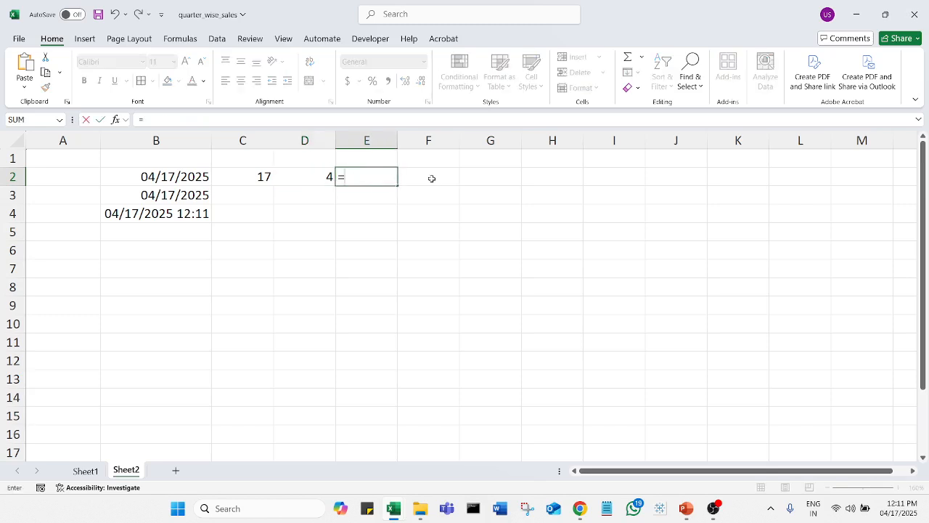
key(Tab)
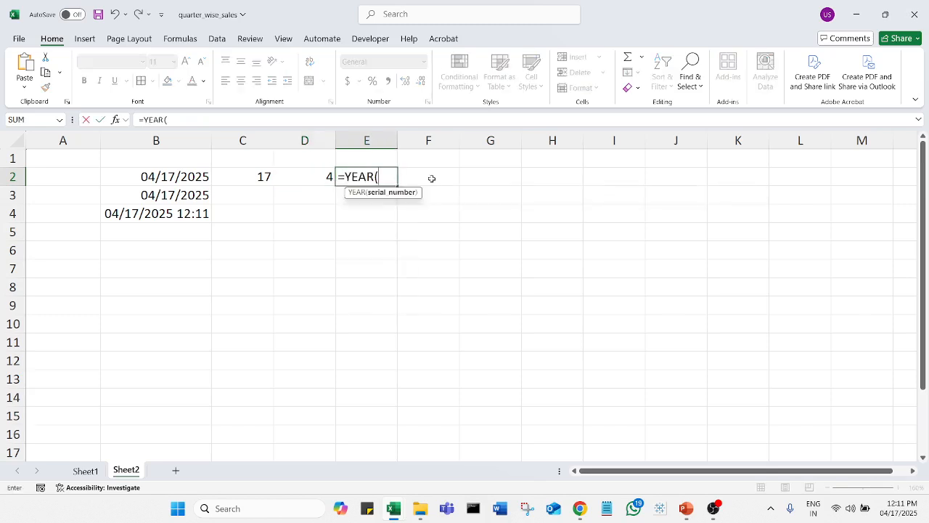
click(171, 178)
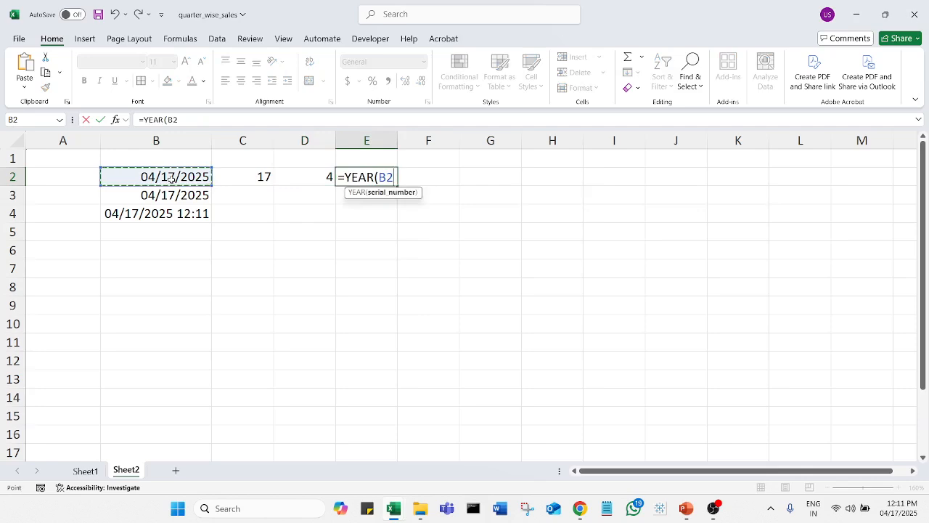
text())
key(Return)
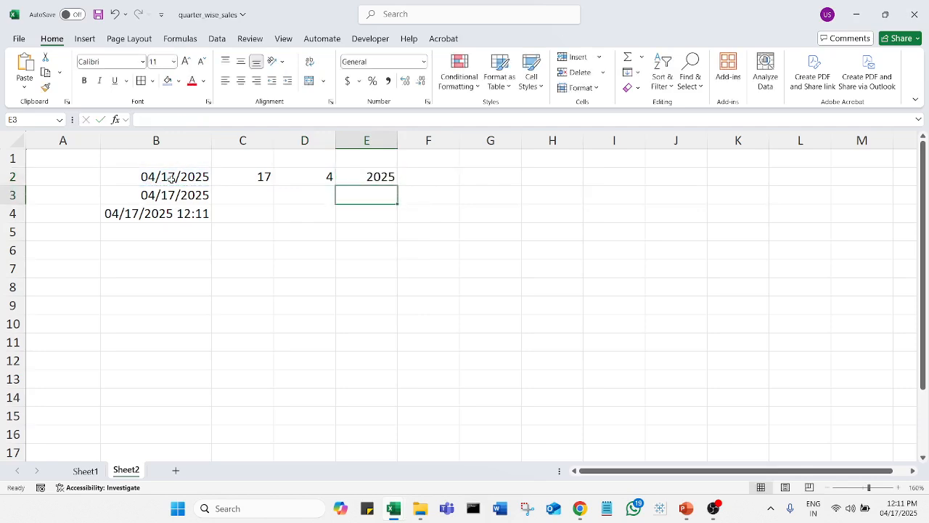
click(360, 179)
click(337, 201)
Step: Label C8 'startdate' and D8 'enddate'
click(257, 293)
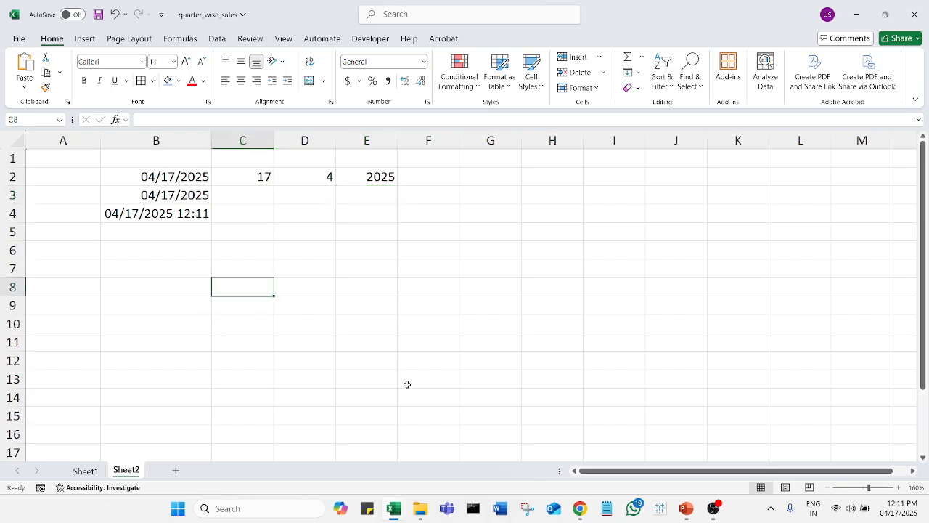
text(startdate)
key(Tab)
text(enddate)
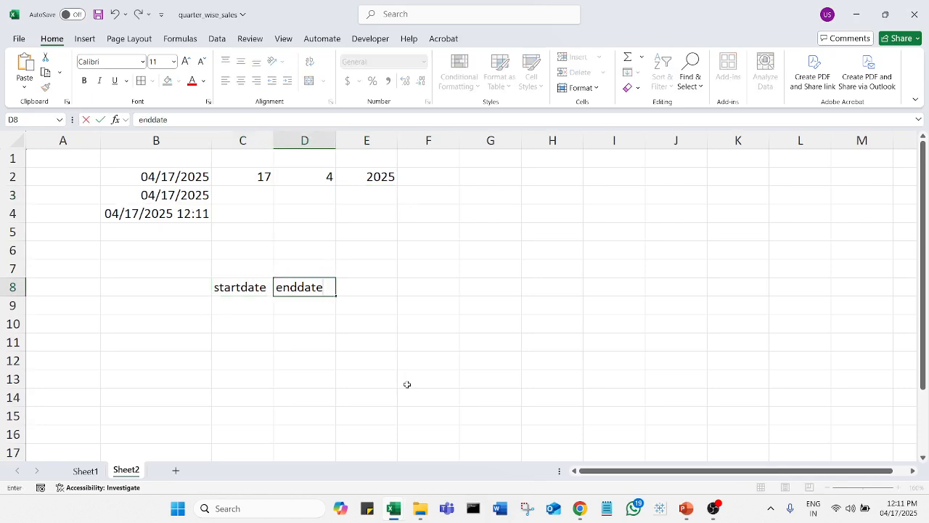
key(Return)
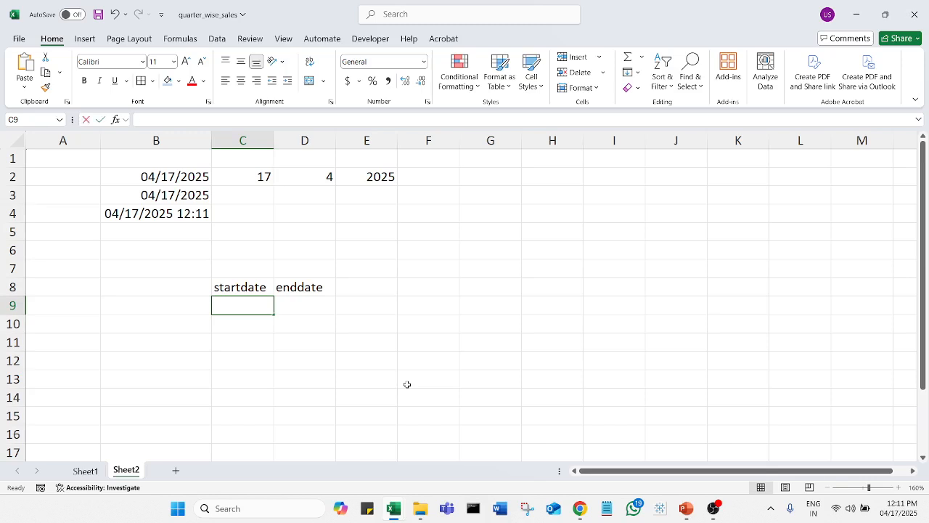
Step: Enter =today() in C9 to show the start date 04/17/2025
text(=today)
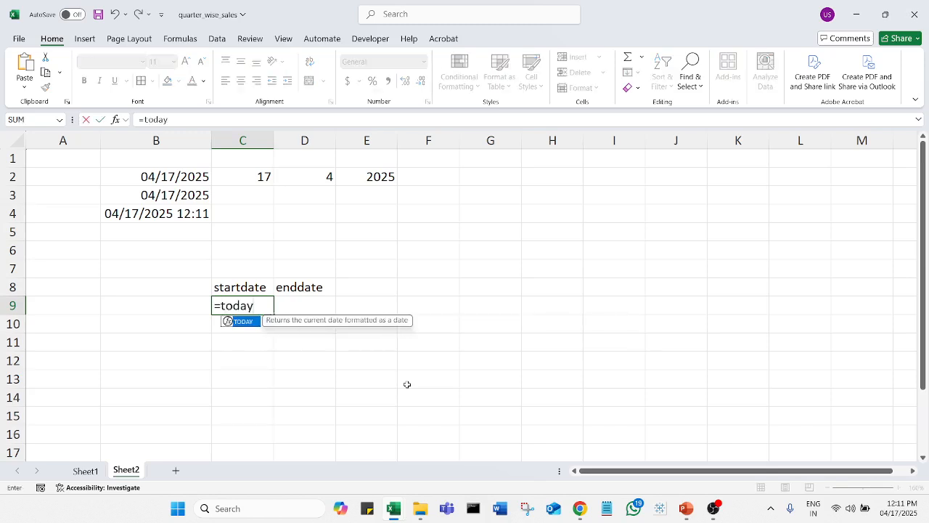
text(())
key(Return)
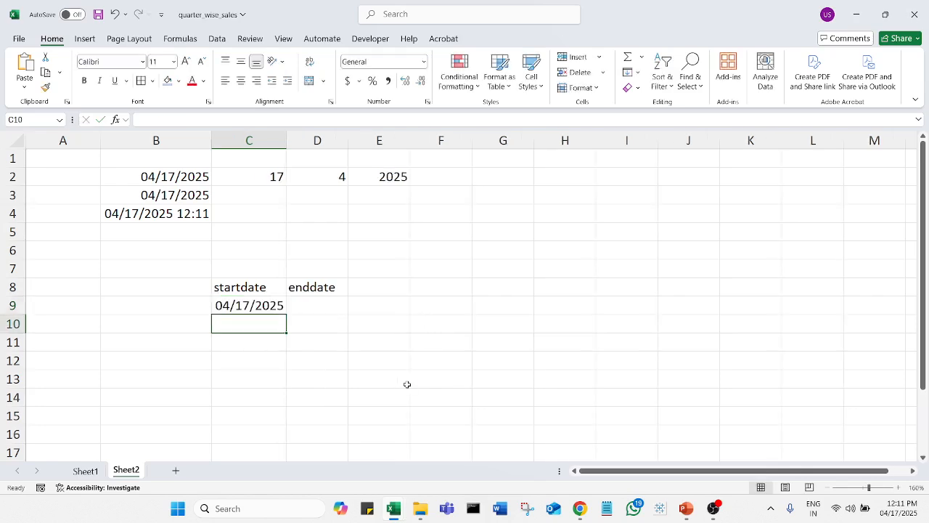
key(Up)
key(Right)
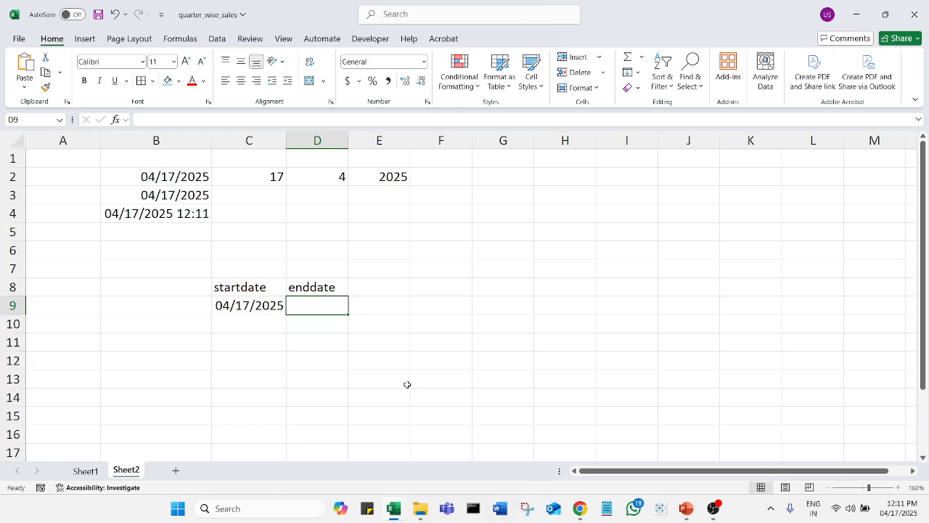
Step: Enter =C9+5 in D9, then delete it to redo
text(=)
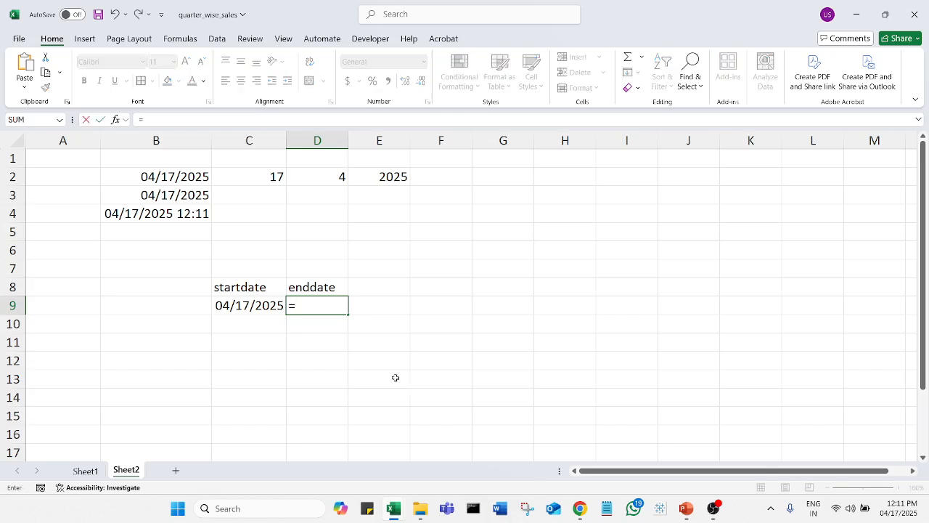
click(233, 307)
text(+5)
key(Return)
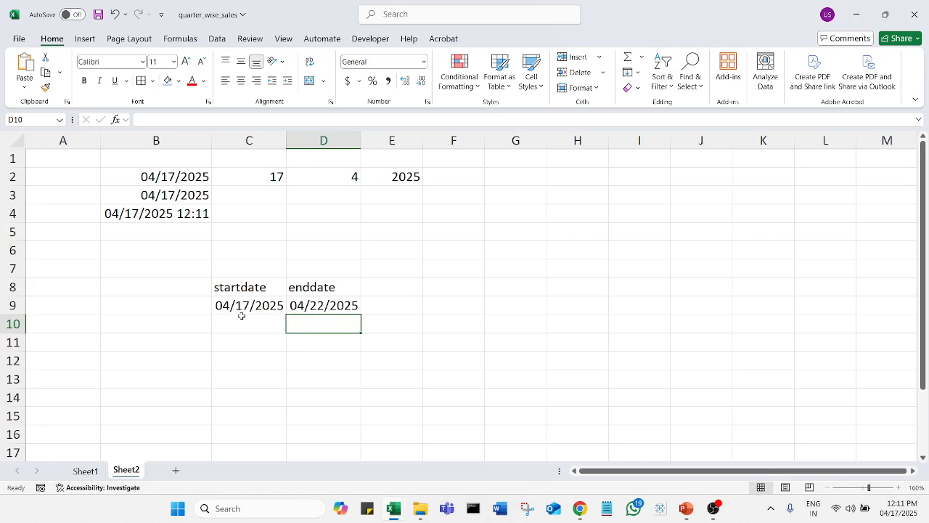
click(319, 307)
key(Delete)
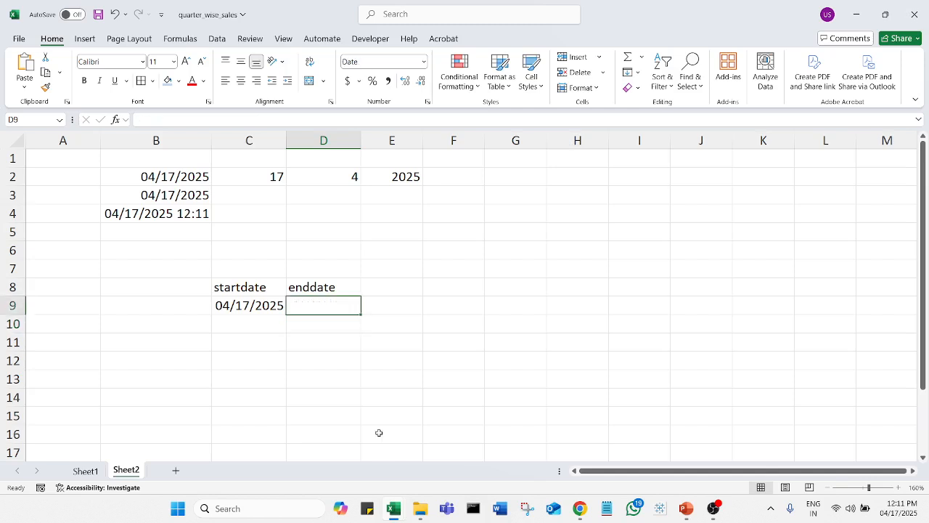
Step: Re-enter =C9+5 in D9 so it shows the end date 04/22/2025
click(299, 346)
click(319, 306)
text(=)
click(241, 305)
text(+5)
key(Return)
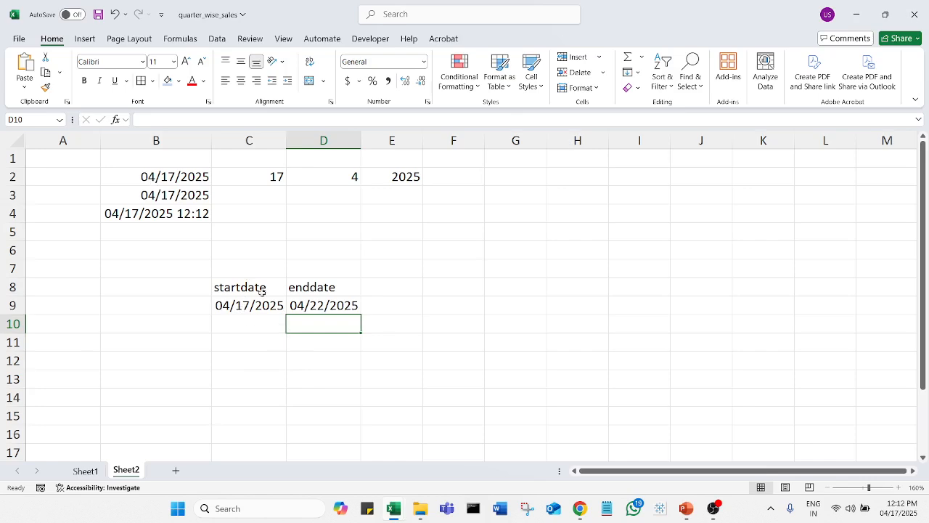
click(142, 304)
Step: Enter =C9-5 in B9 so it shows 04/12/2025
text(=)
click(242, 305)
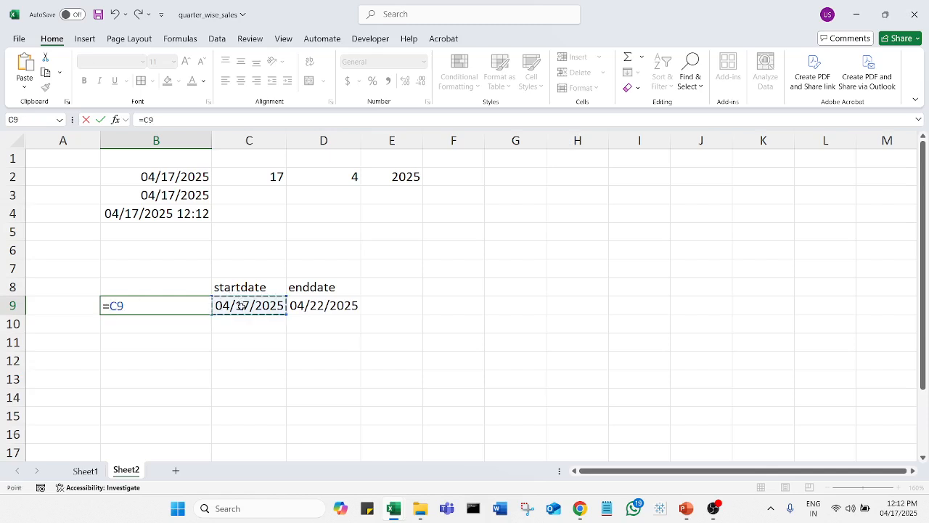
text(-5)
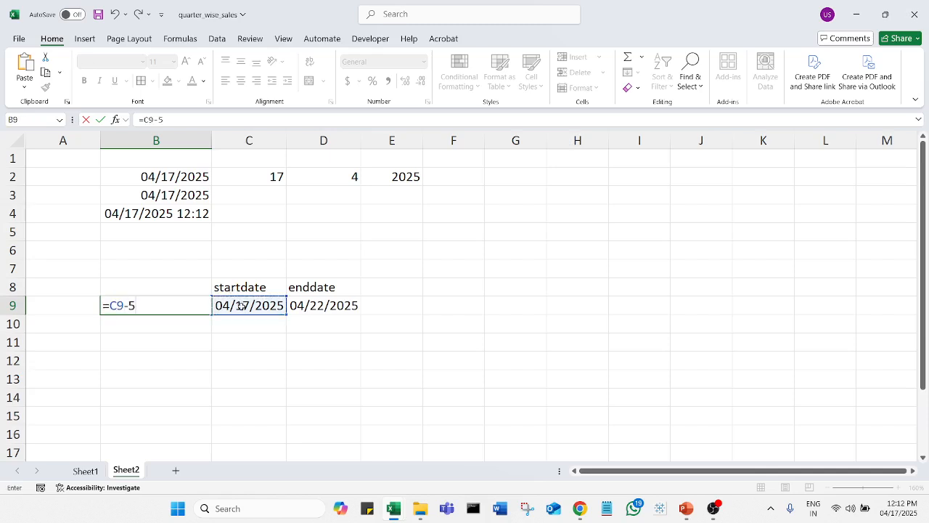
key(Return)
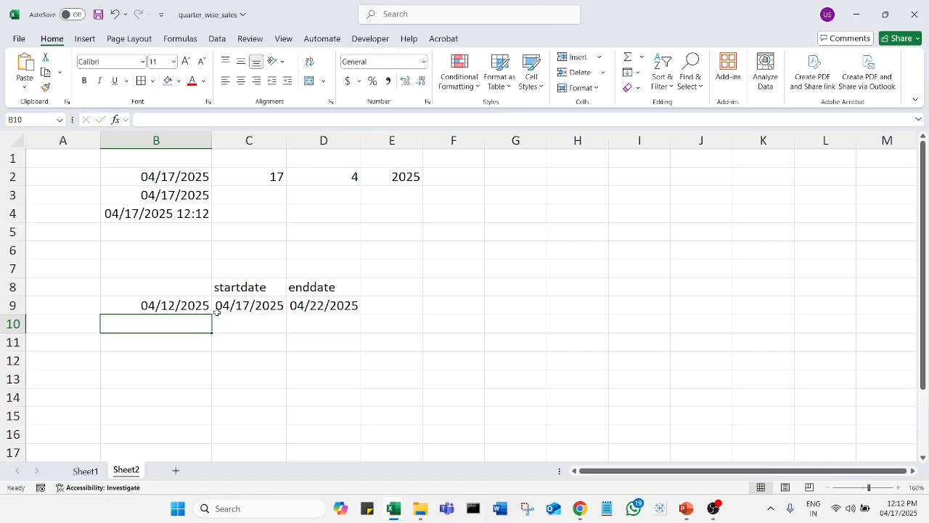
click(204, 309)
Step: Label B8 'application final'
click(187, 288)
text(applic)
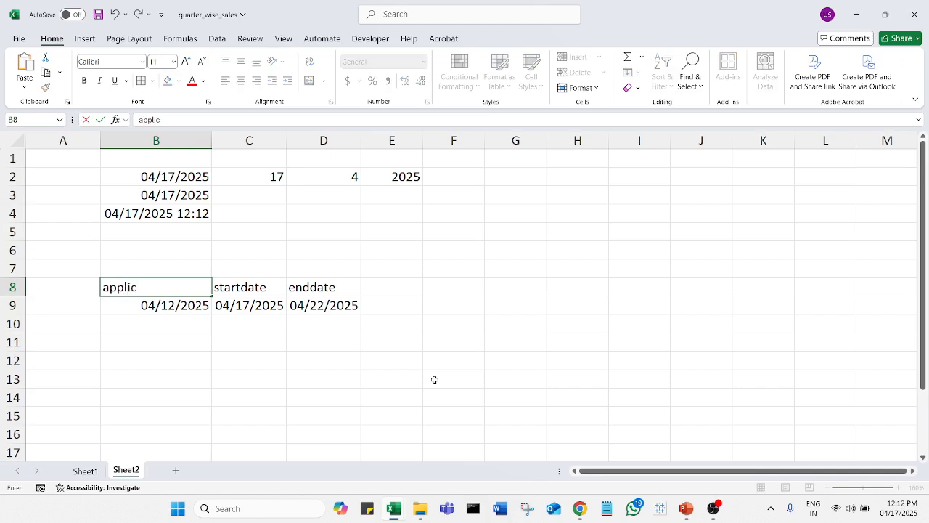
text(ation da)
key(BackSpace)
key(BackSpace)
key(BackSpace)
text(final)
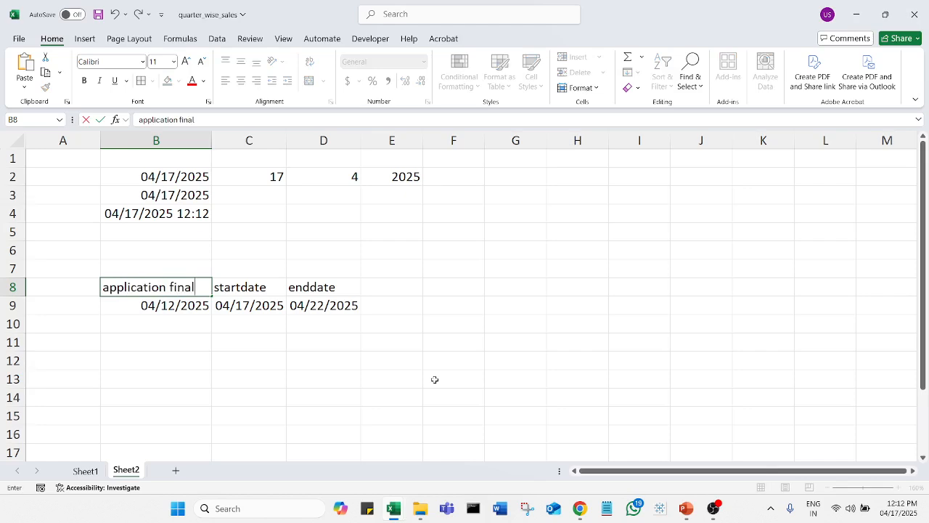
click(378, 263)
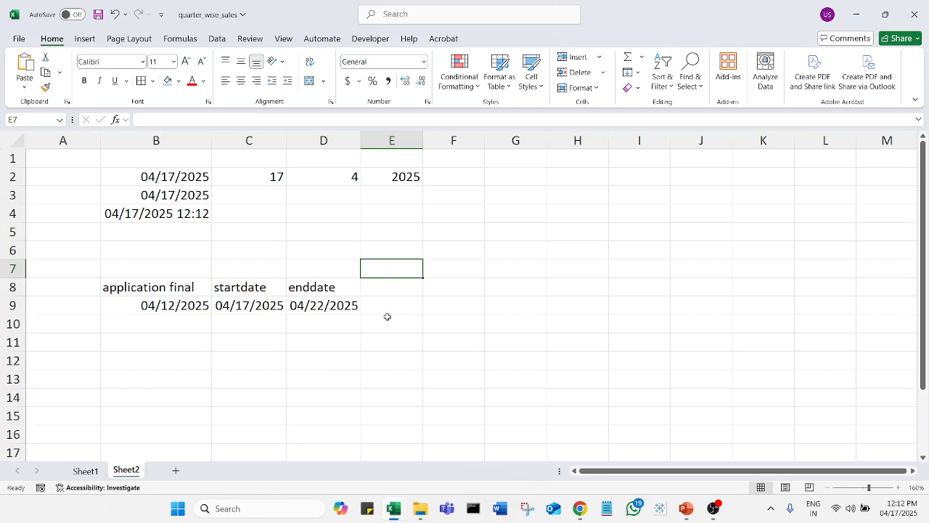
Step: Format B9:D9 with the long date type 'Wednesday, March 14, 2012'
drag(190, 311, 341, 308)
right_click(306, 308)
click(402, 392)
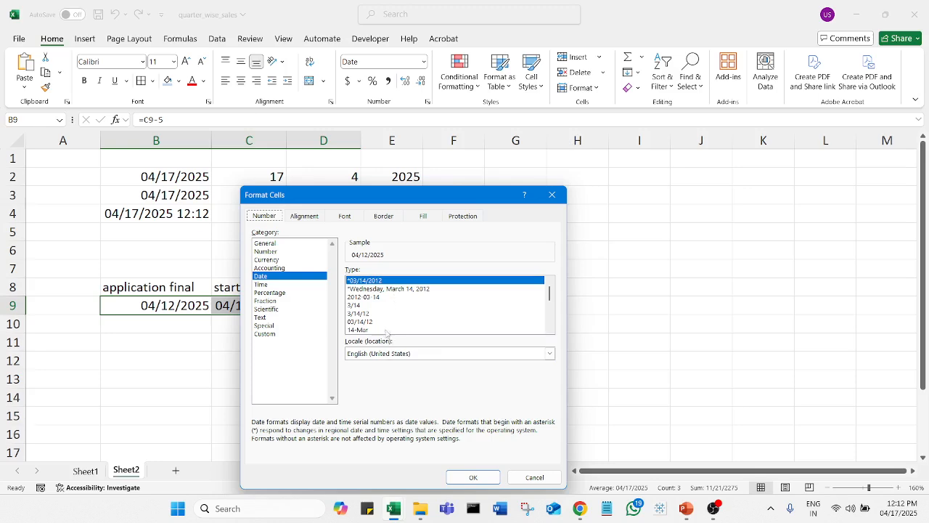
click(393, 290)
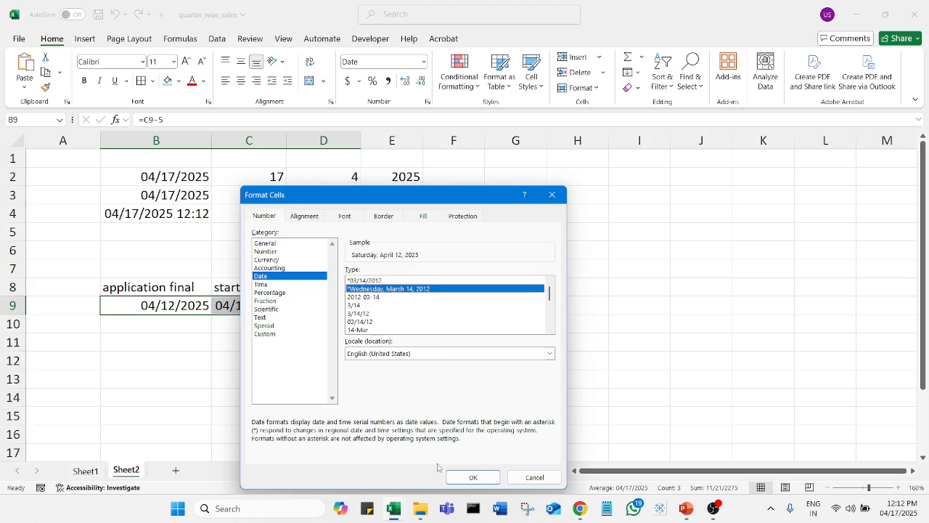
click(457, 477)
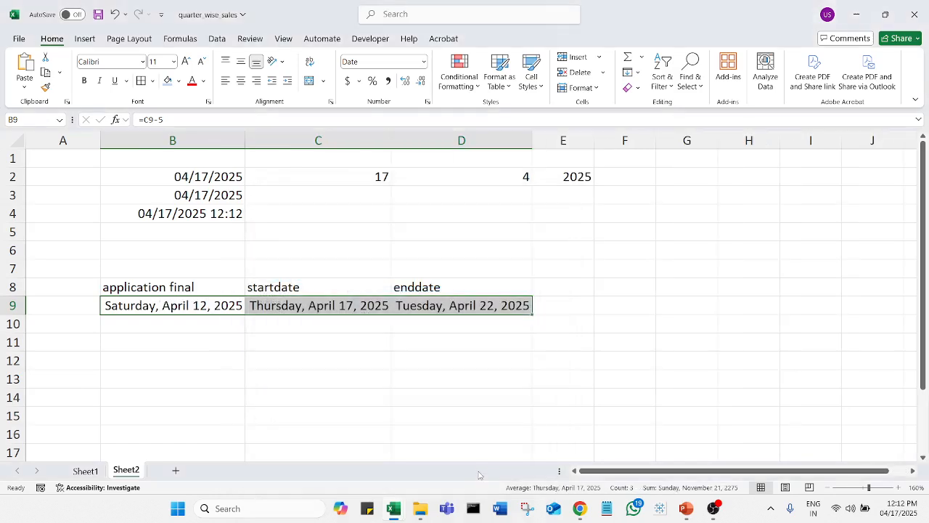
click(460, 393)
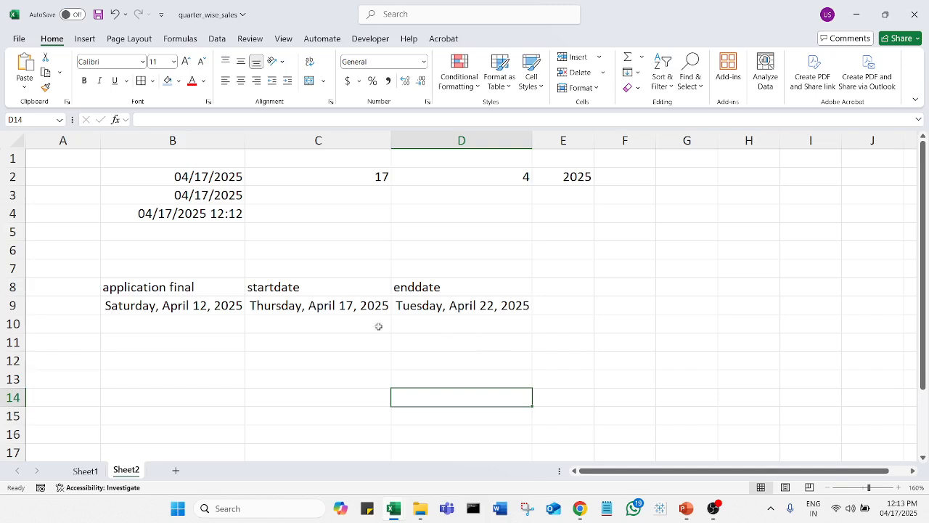
click(184, 177)
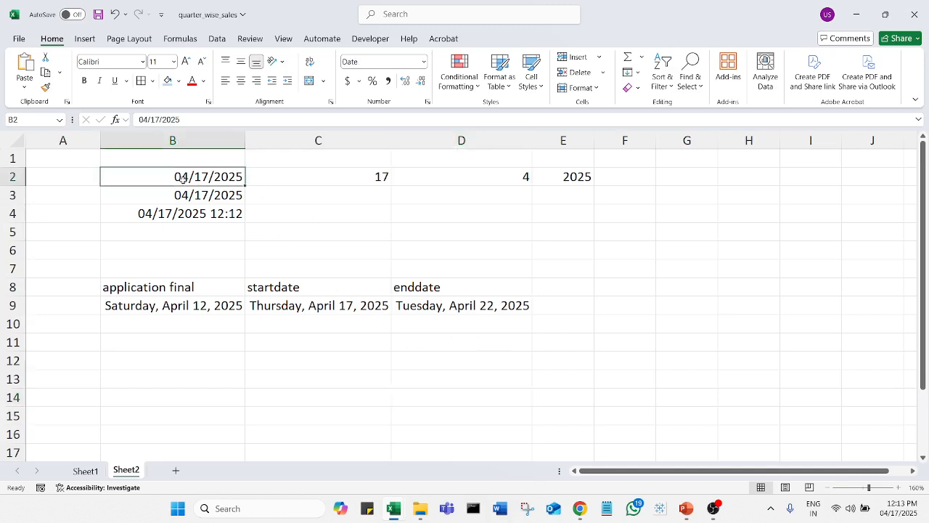